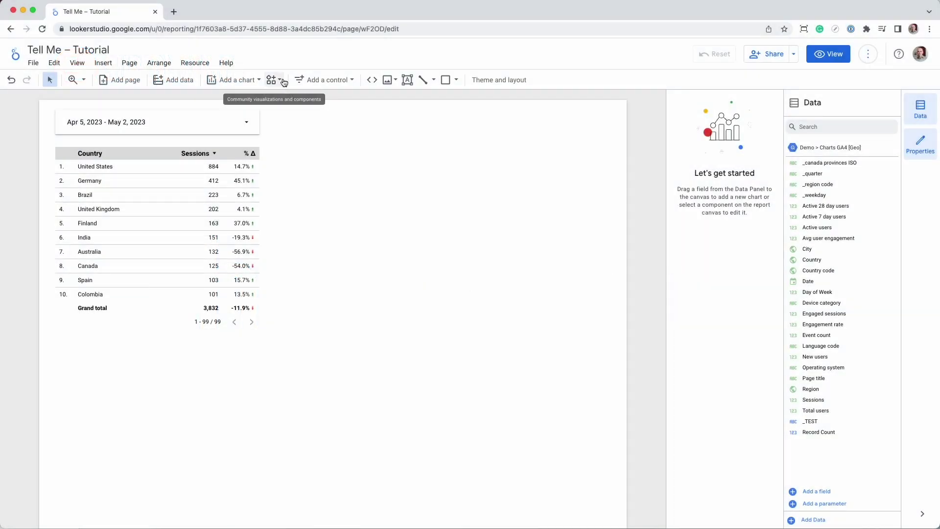
Step: Add a Tell Me chart beside the country table and split Sessions by Country
left_click(284, 82)
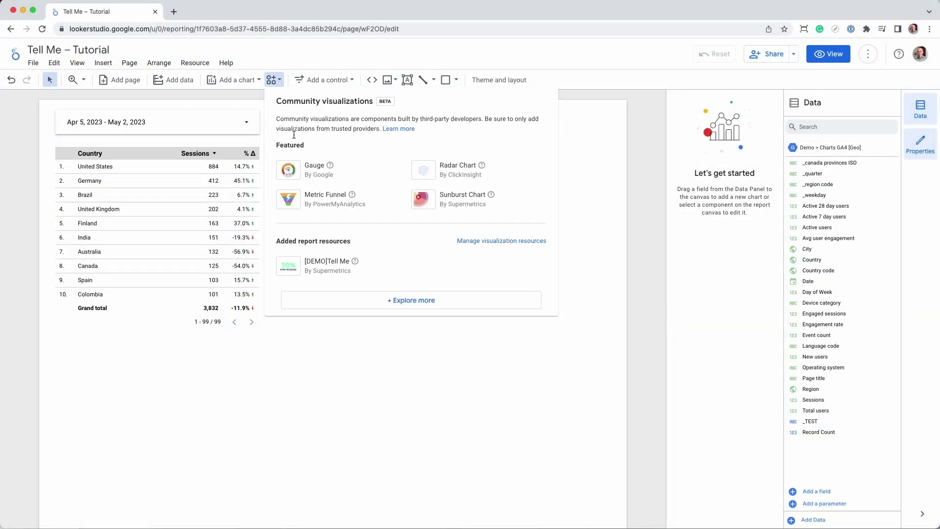
left_click(294, 270)
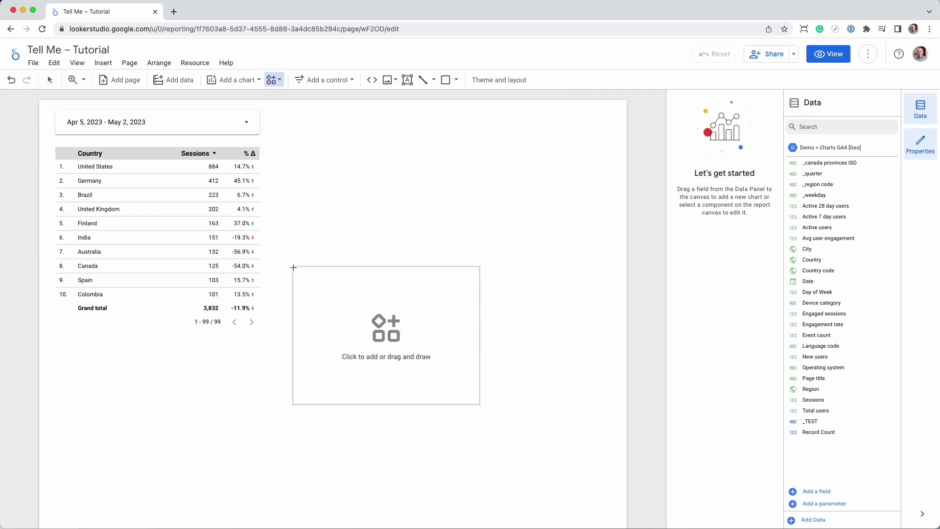
left_click(273, 146)
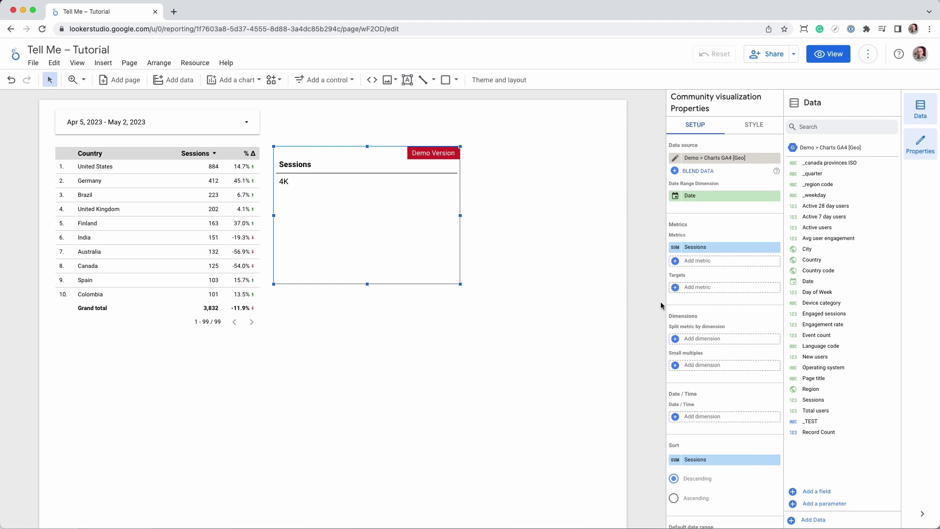
left_click(699, 340)
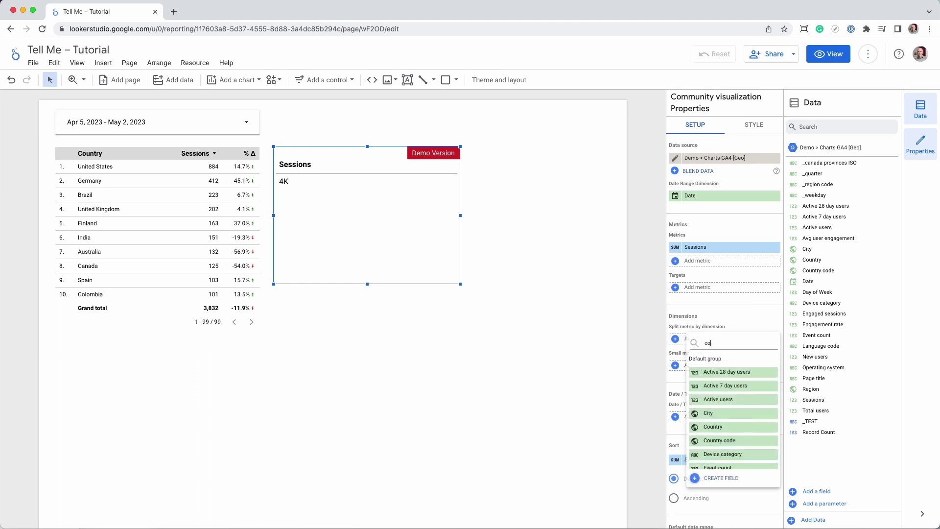
type("country")
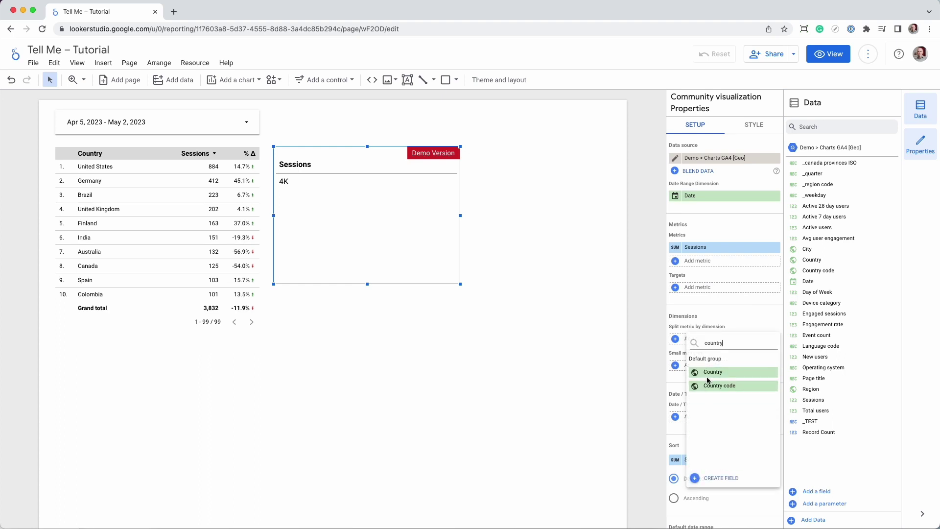
left_click(710, 372)
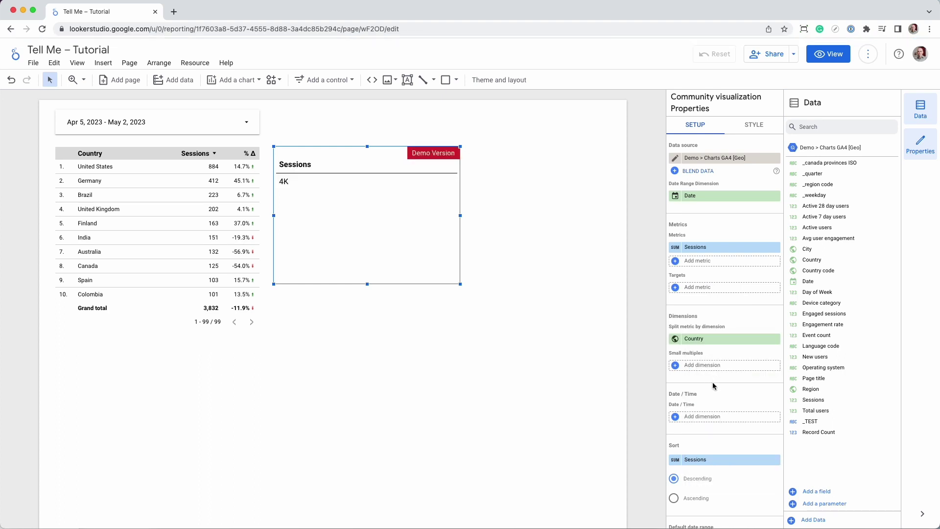
Step: Set the comparison date range to Previous period and widen the chart to the right
scroll(716, 384, "down", 4)
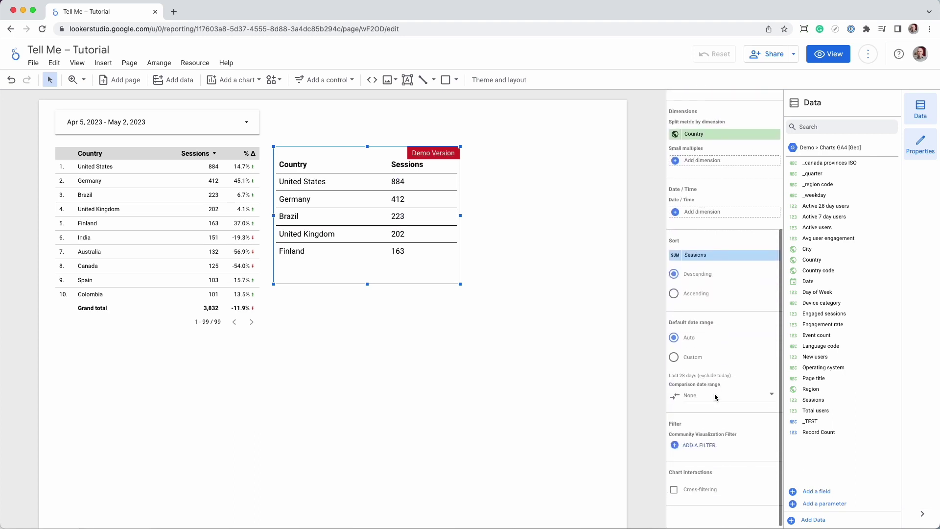
left_click(712, 394)
left_click(755, 341)
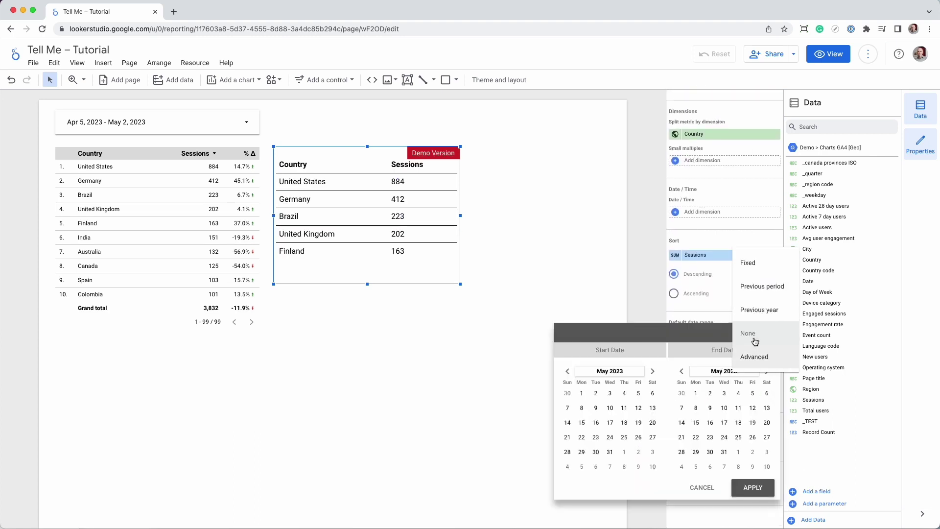
left_click(766, 285)
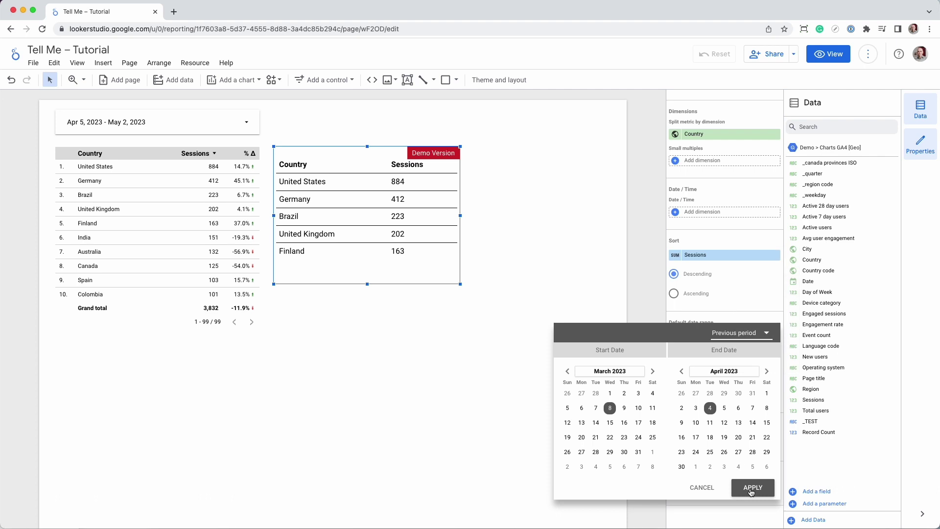
left_click(747, 487)
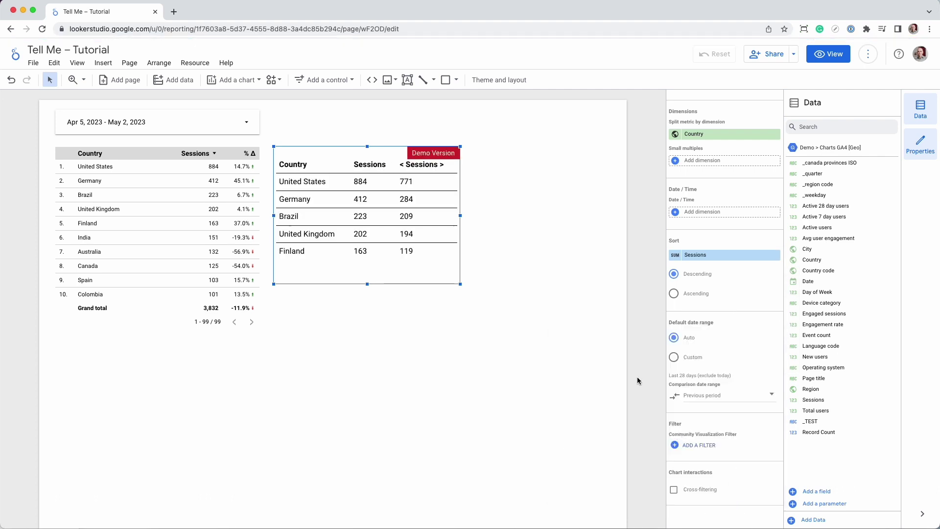
left_click_drag(460, 215, 617, 230)
Step: Apply the Table with delta values template, show 10 rows, and make the chart taller
scroll(725, 225, "up", 5)
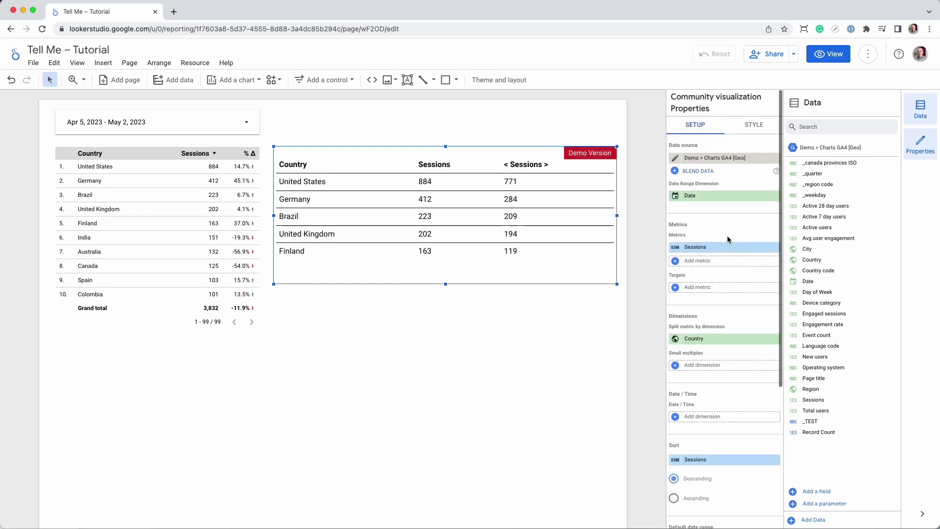
left_click(756, 125)
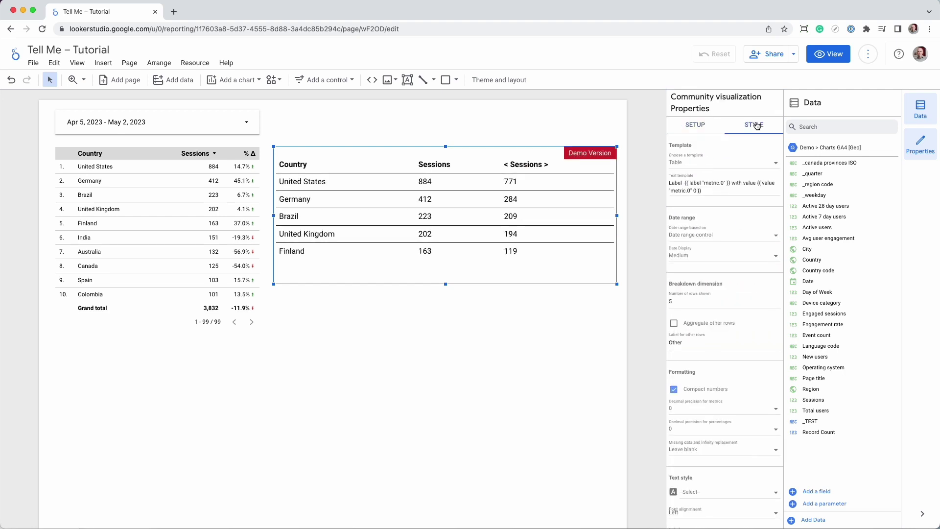
left_click(702, 167)
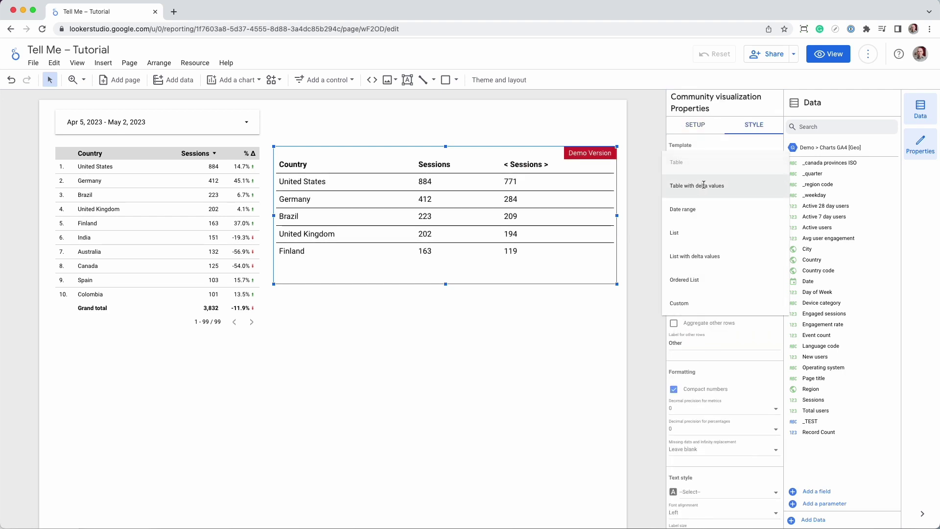
left_click(703, 185)
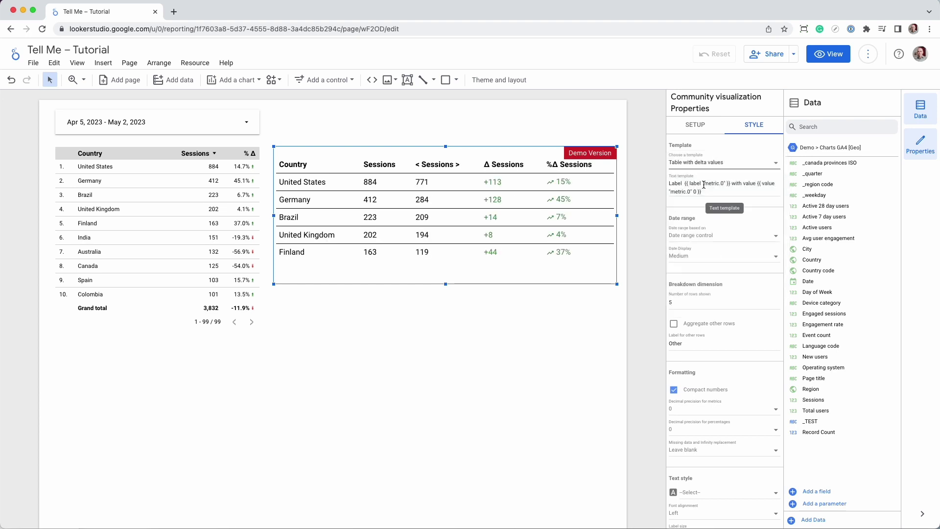
double_click(673, 302)
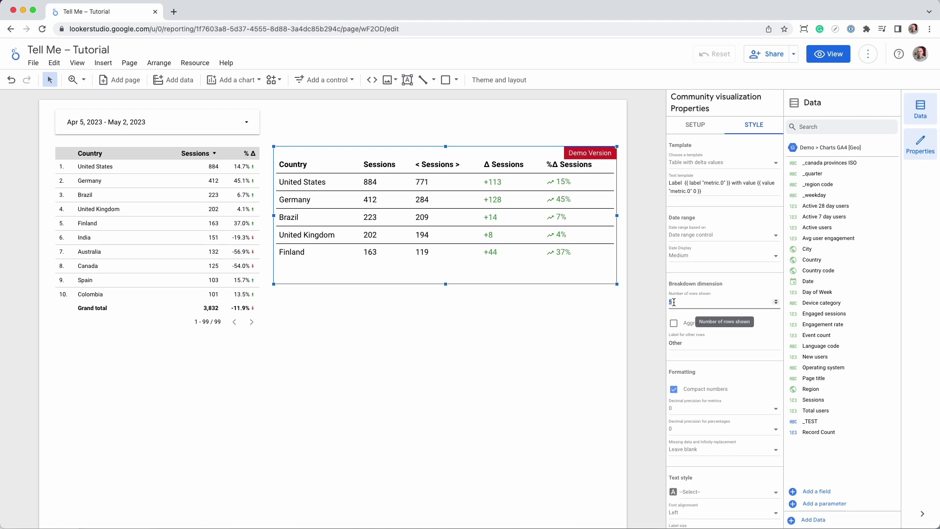
type("10")
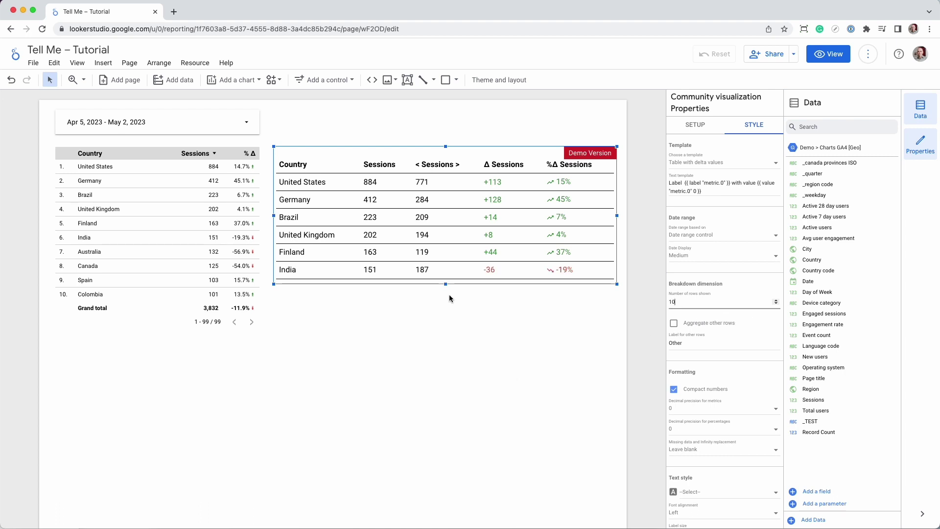
left_click_drag(445, 285, 450, 364)
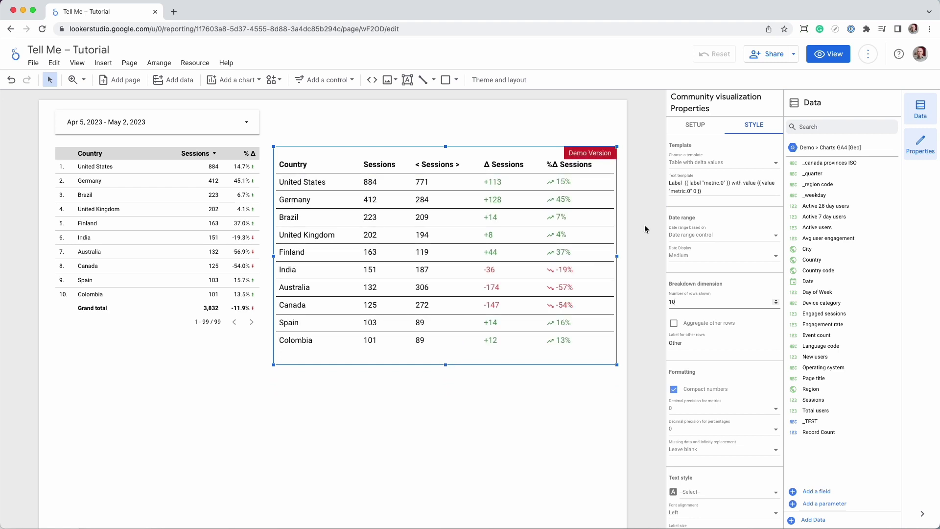
Step: Switch to the Custom template and replace 'with value' with a <br/> line break
left_click(700, 163)
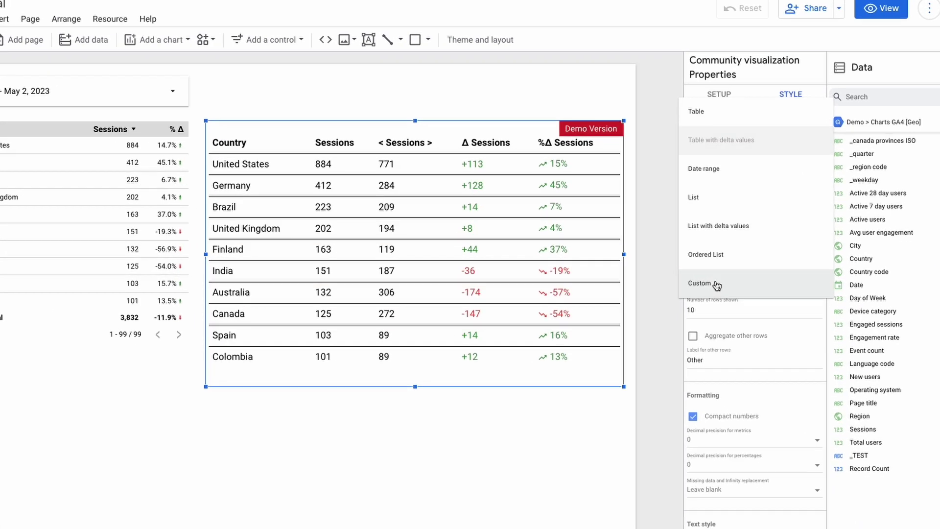
left_click(716, 284)
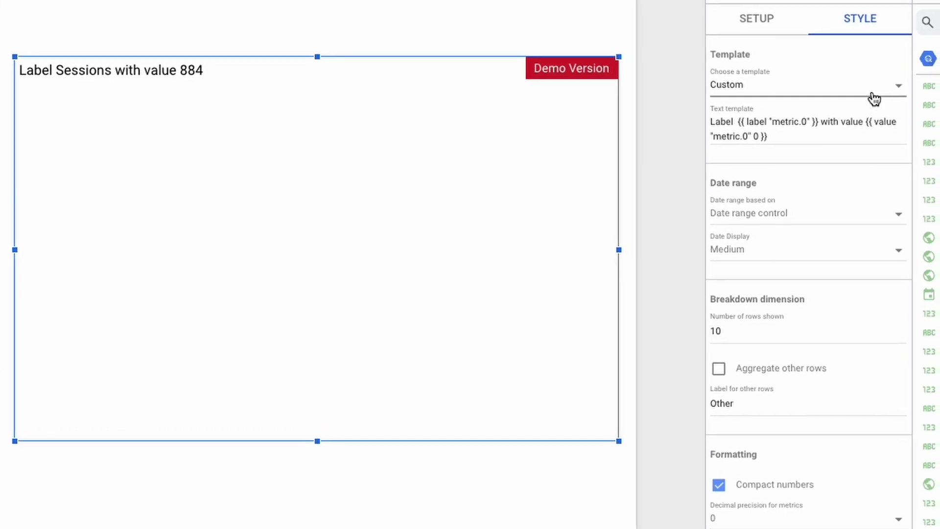
left_click_drag(821, 120, 862, 112)
key("BackSpace")
type("<br/")
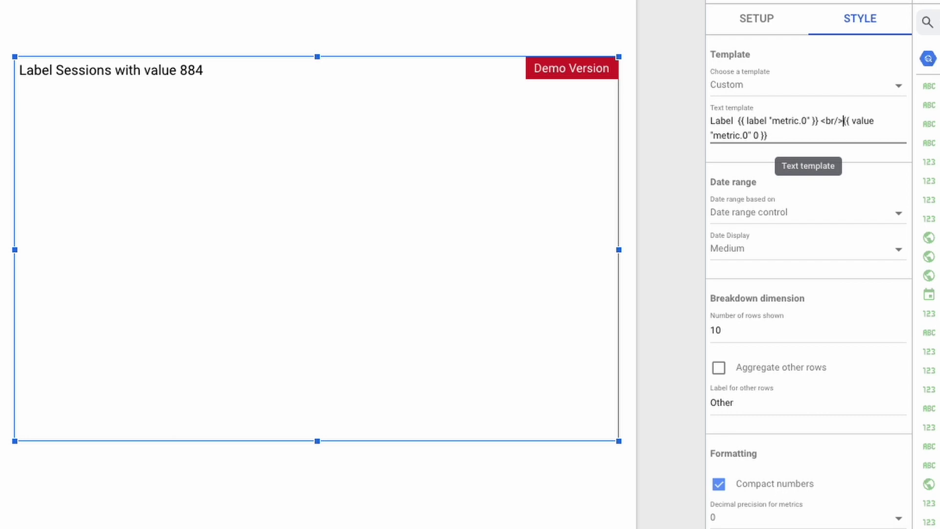
type(">")
key("Return")
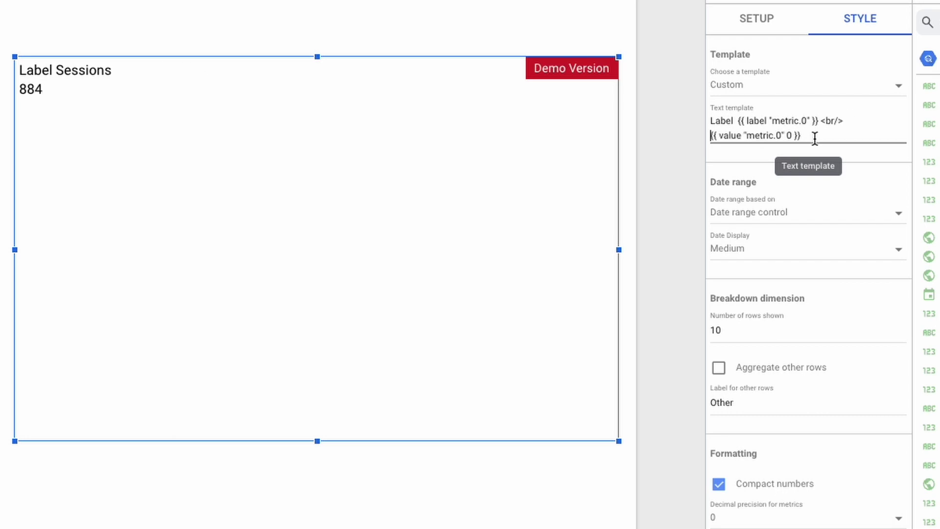
Step: Insert a dimension value token and colon before the metric value on the second line
left_click_drag(809, 134, 706, 135)
key("ctrl+c")
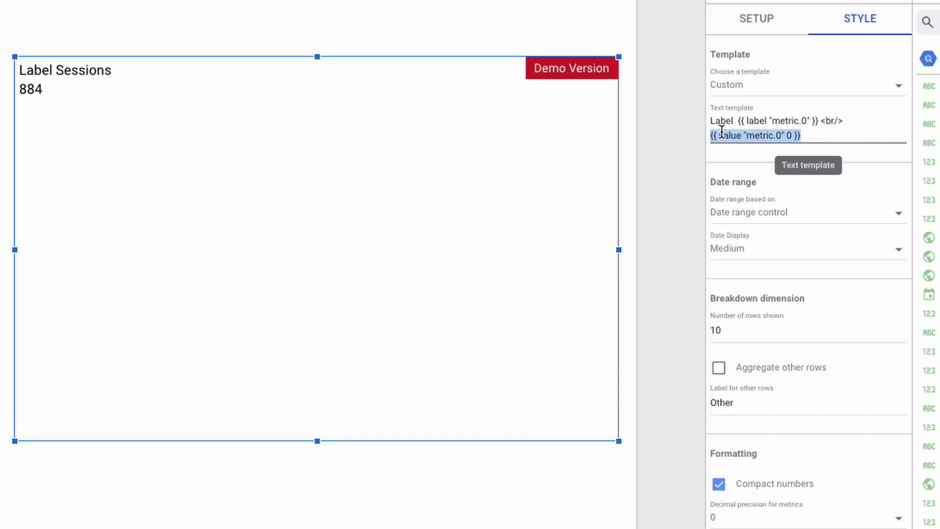
left_click(721, 136)
key("Left")
key("Left")
key("Left")
key("Left")
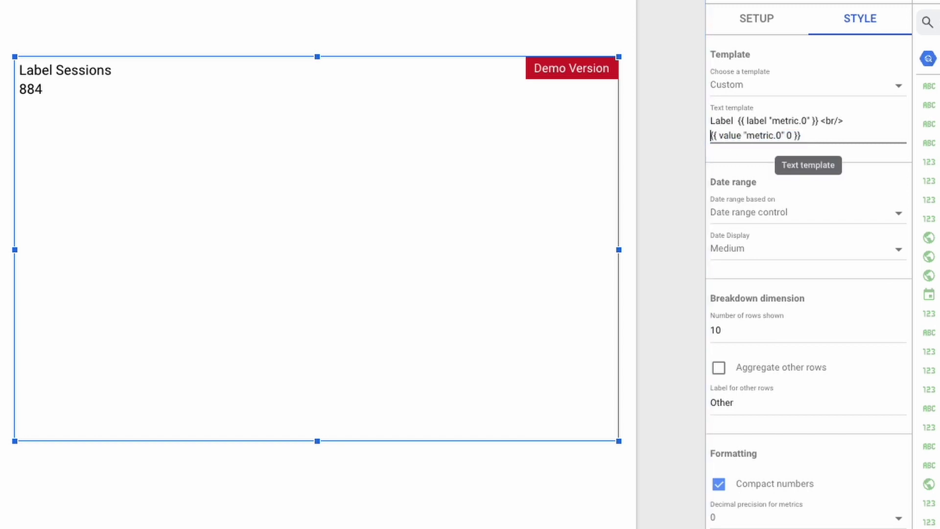
key("ctrl+v")
type(":")
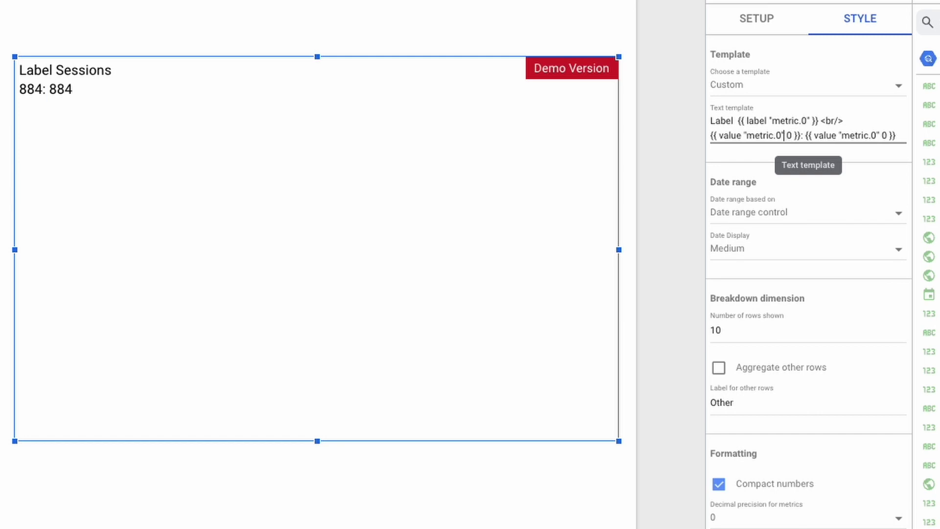
key("BackSpace")
key("BackSpace")
key("BackSpace")
key("BackSpace")
key("BackSpace")
key("BackSpace")
key("BackSpace")
key("BackSpace")
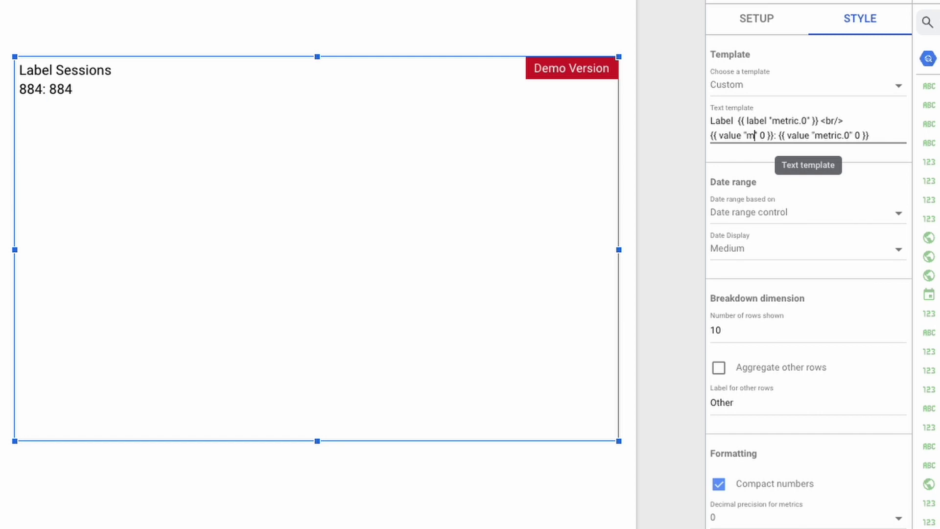
type("dimens")
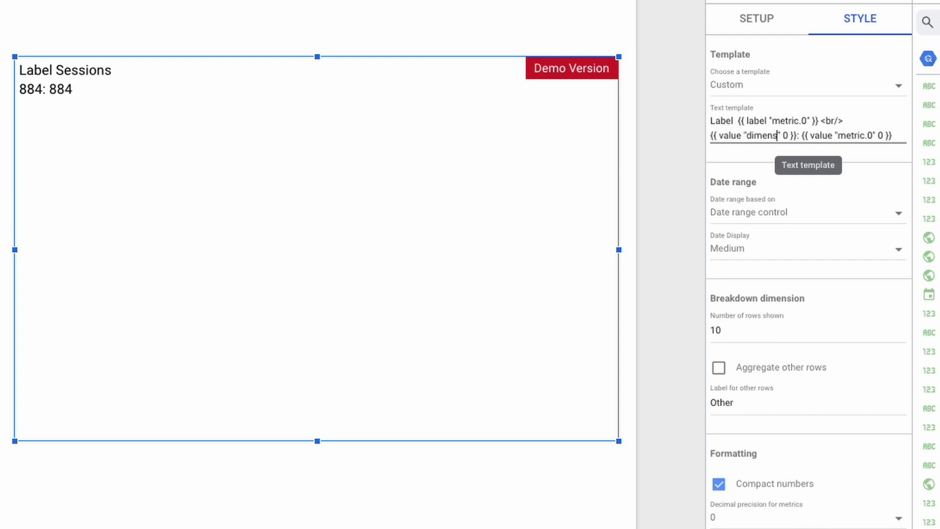
type("ion")
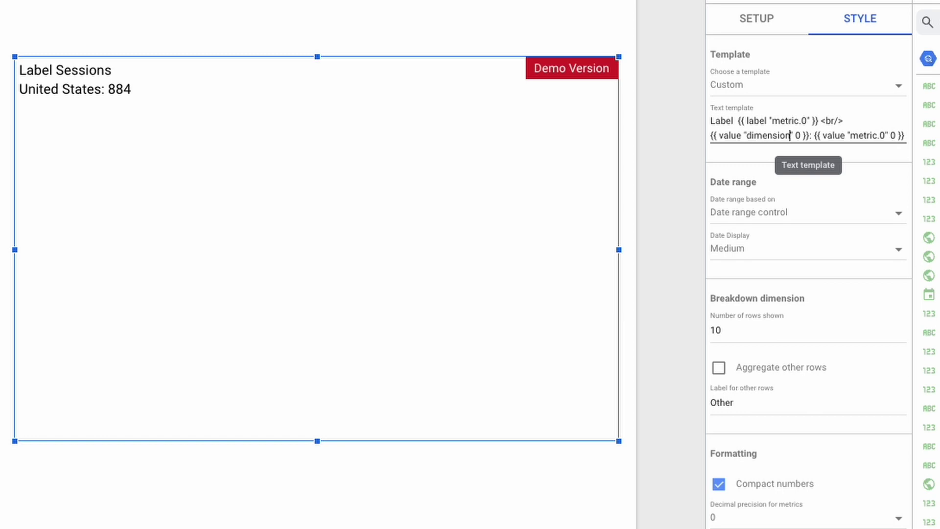
Step: Replace the whole text template with the seven-line macro template
left_click(801, 121)
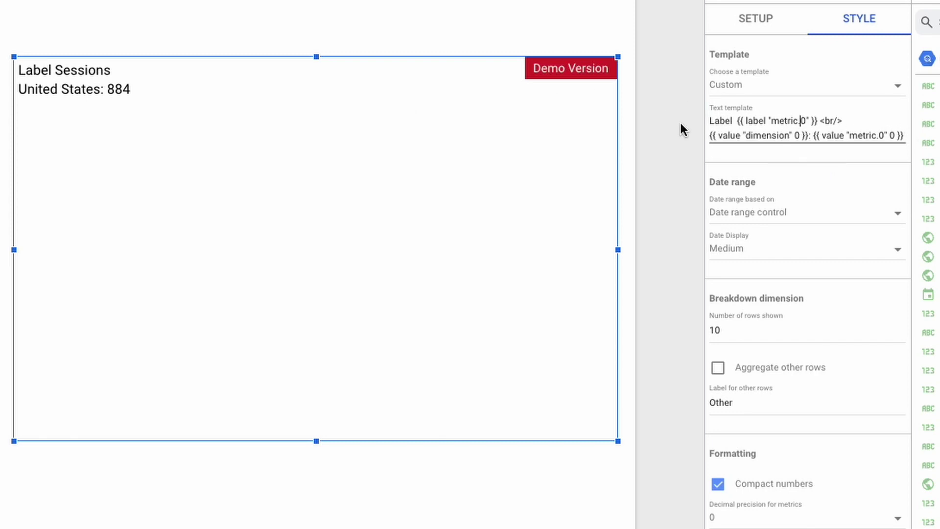
key("ctrl+a")
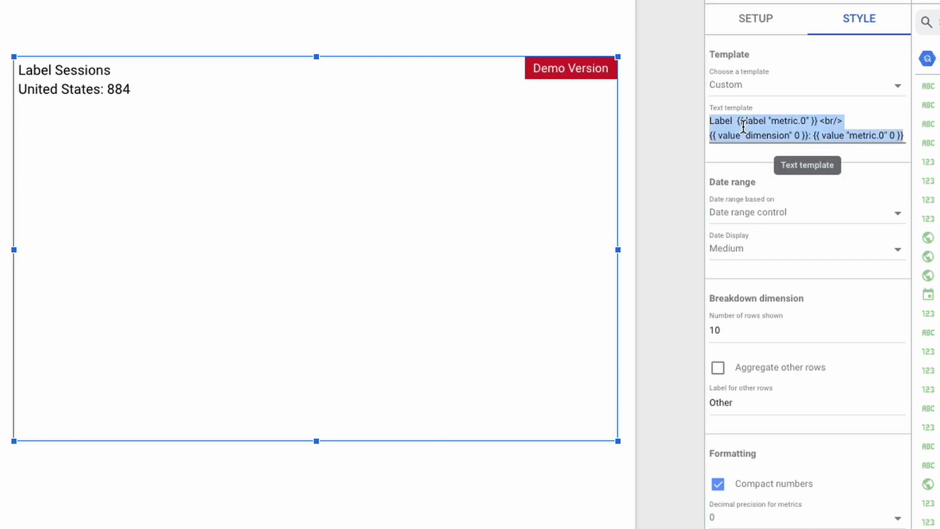
type("👉 start date: {{date-range \"start\"}}<br /> 👉 end date: {{date-range \"end\"}}<br /> 👉 label: {{label \"dimension.0\"}} / {{label \"metric.0\"}}<br /> 👉 dimension value: {{ value \"dimension.0\" 0}}<br /> 👉 metric value: {{ value \"metric.0\" 0}}<br /> 👉 target: {{ value \"target.0\" 0}}<br /> 👉 delta: {{ delta \"metric.0\" 0}} / {{ deltaP \"metric.0\" 0}}")
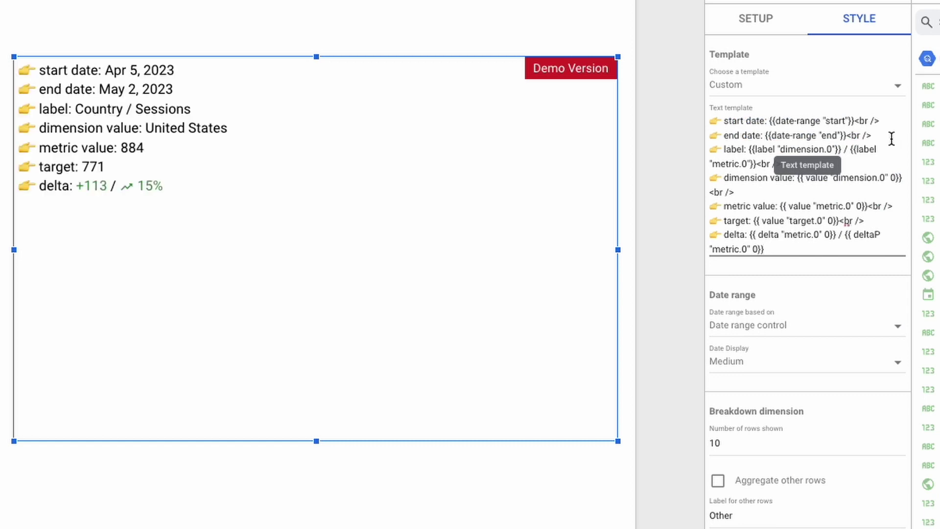
Step: Split the delta line, adding a '👉 delta percentage' line after a <br/>
left_click(849, 276)
key("BackSpace")
key("BackSpace")
type("<br/>")
left_click_drag(710, 277, 747, 277)
key("ctrl+c")
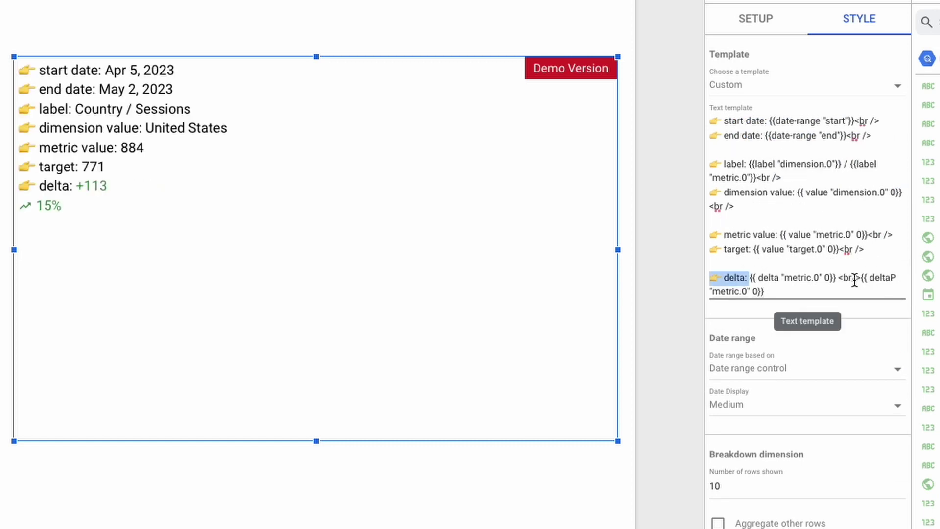
left_click(860, 277)
key("ctrl+v")
type("percentage")
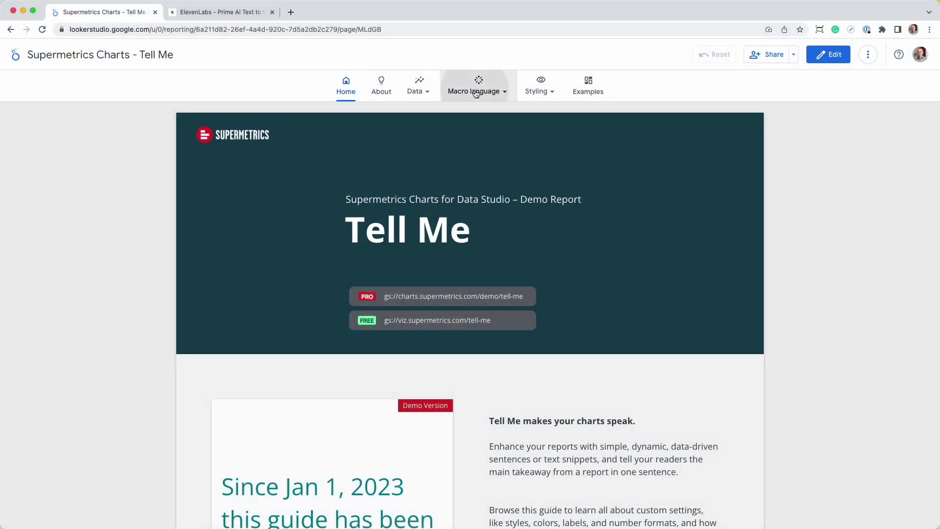
Step: Open the Macro language reference and scroll through the Delta, Date range, Lists, Tables and Card label sections
left_click(475, 94)
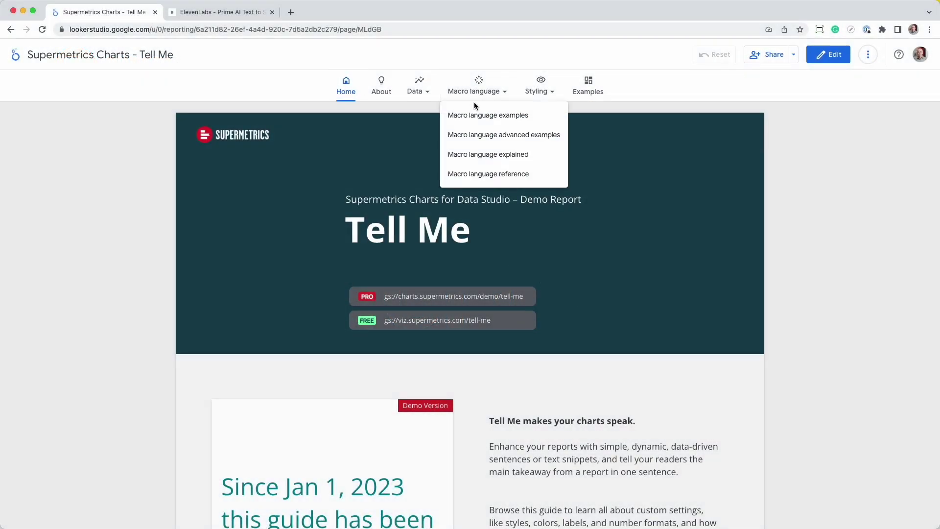
left_click(479, 172)
scroll(708, 360, "down", 3)
scroll(707, 361, "down", 5)
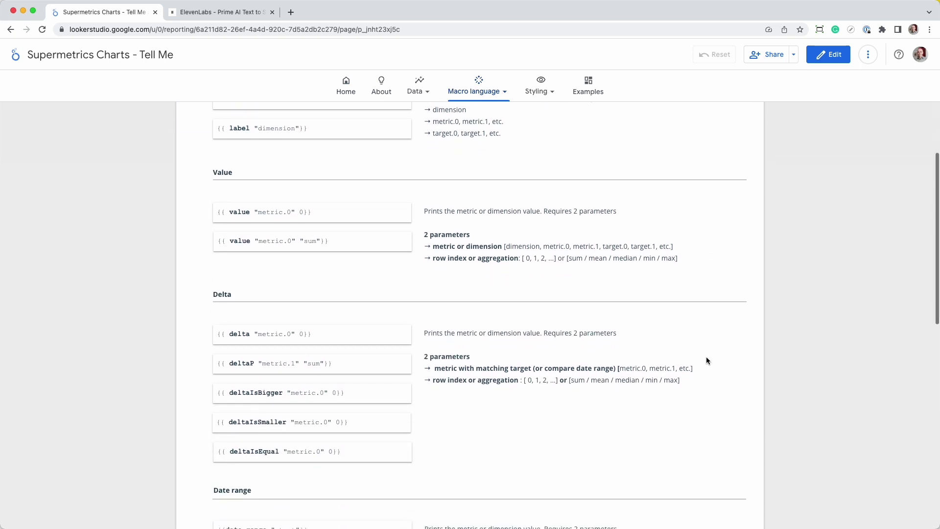
scroll(707, 361, "down", 6)
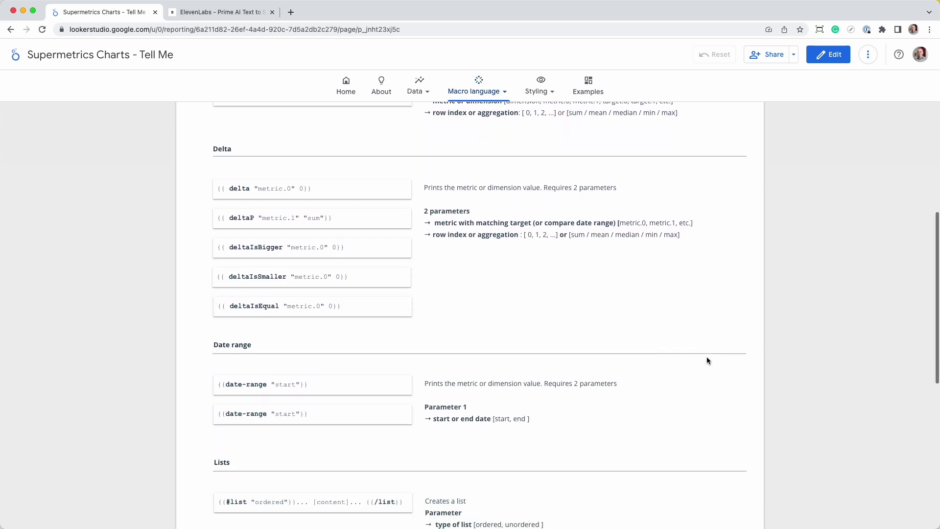
scroll(706, 360, "down", 5)
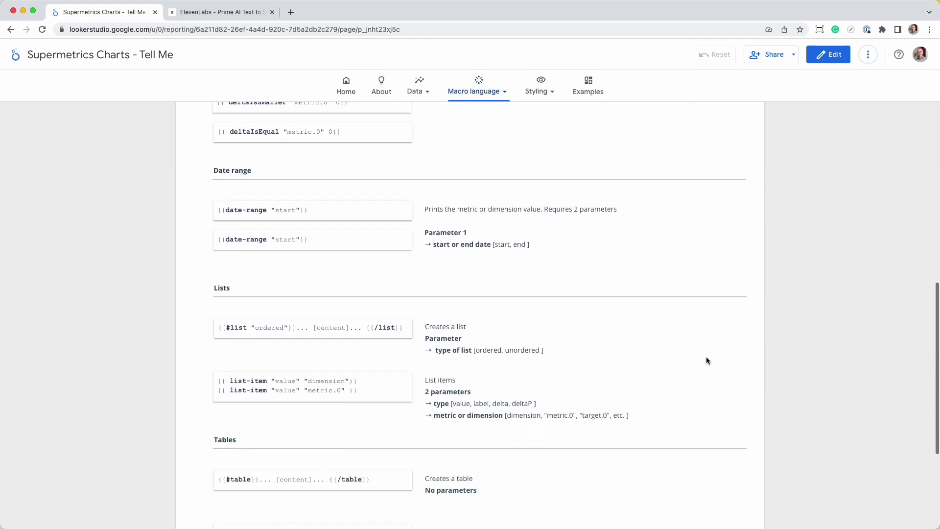
scroll(706, 360, "down", 5)
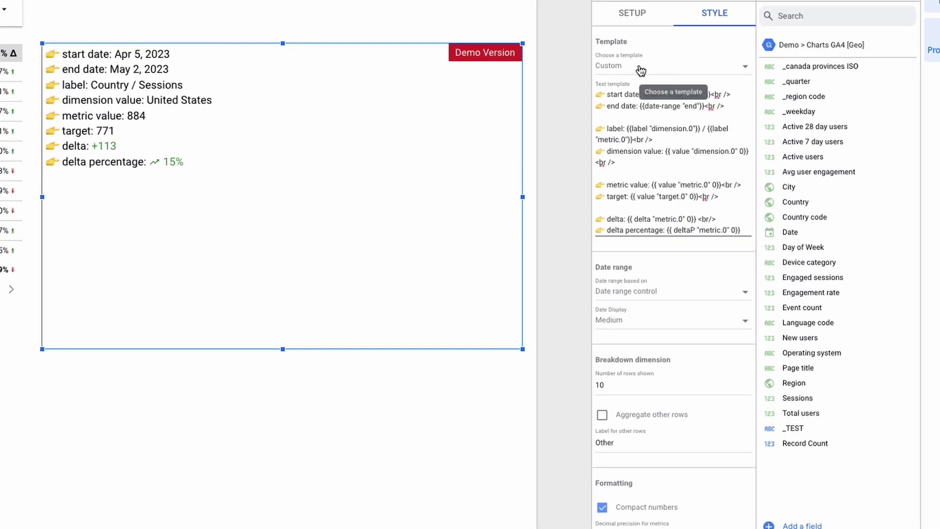
Step: Switch the Tell Me chart to the List template and return to its Setup settings
left_click(641, 71)
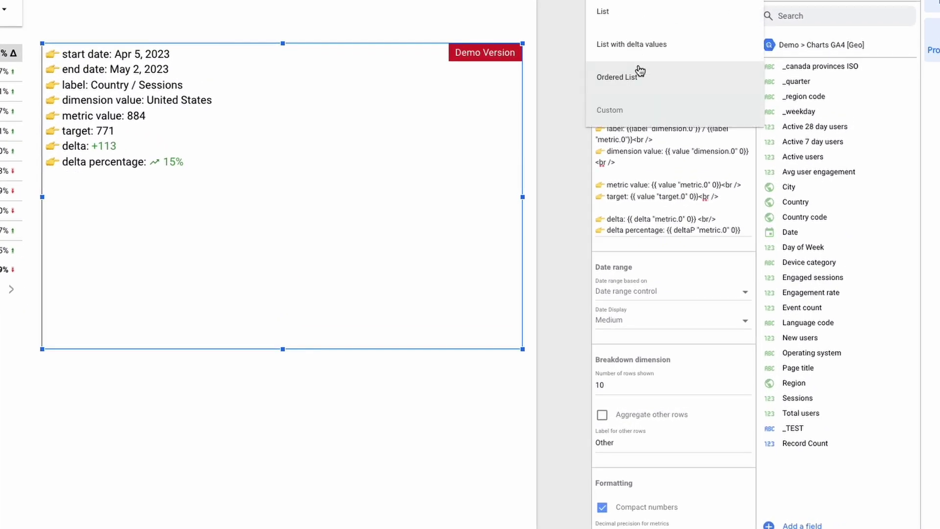
left_click(644, 14)
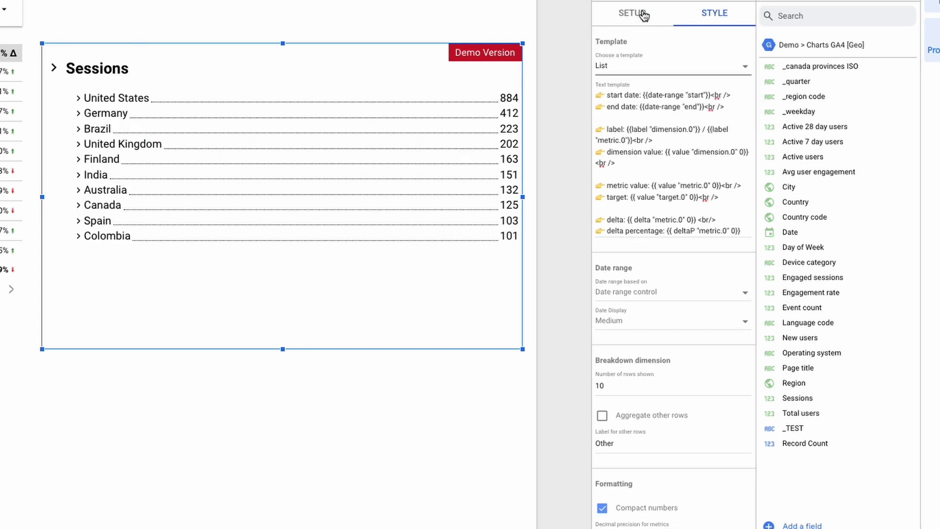
left_click(644, 14)
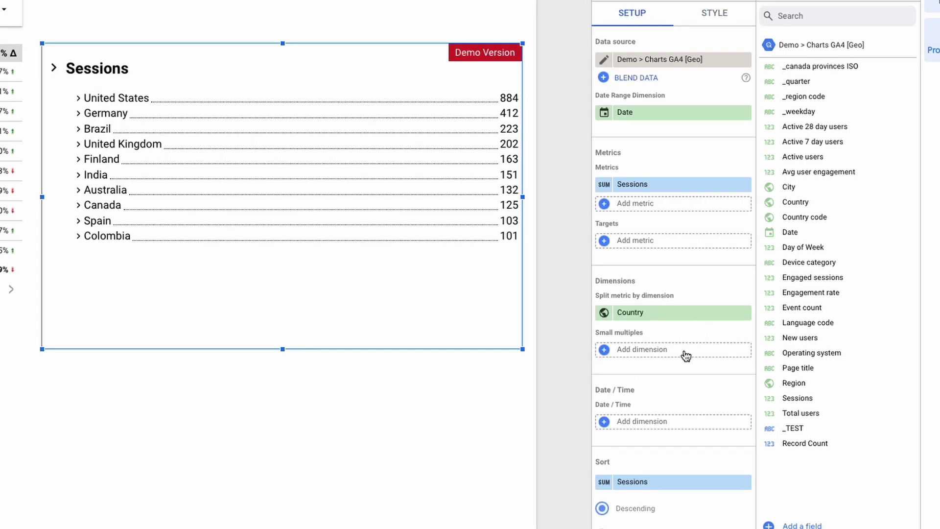
Step: Use Country as small multiples, split by City, and resize the chart narrower and taller
left_click_drag(680, 312, 677, 352)
left_click(648, 314)
type("city")
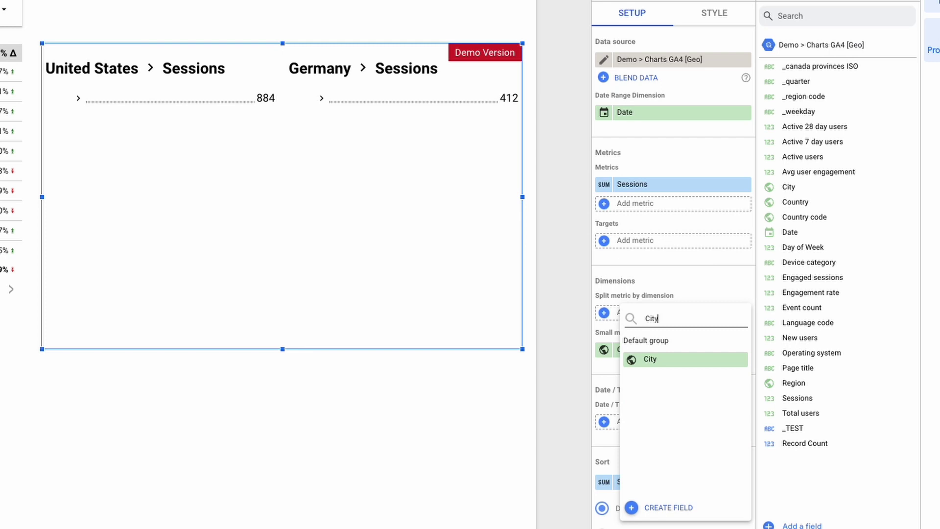
left_click(672, 361)
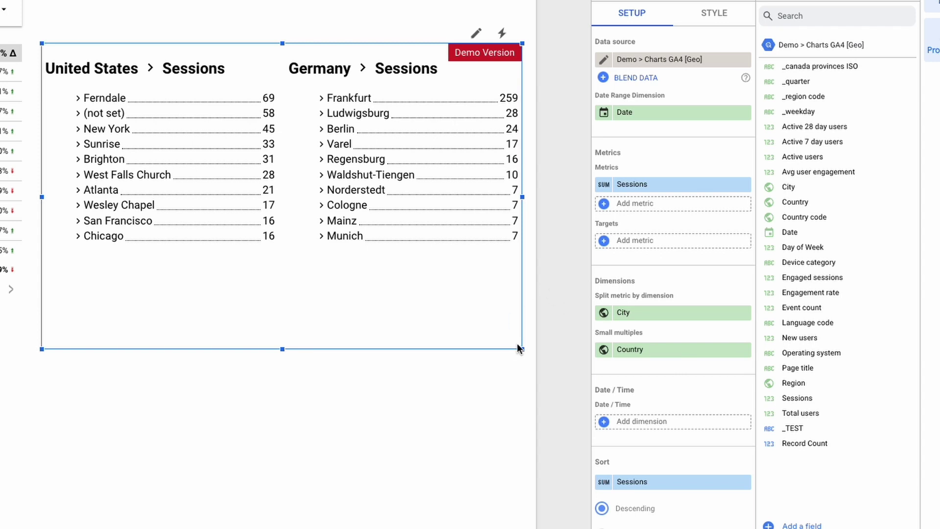
left_click_drag(521, 348, 346, 503)
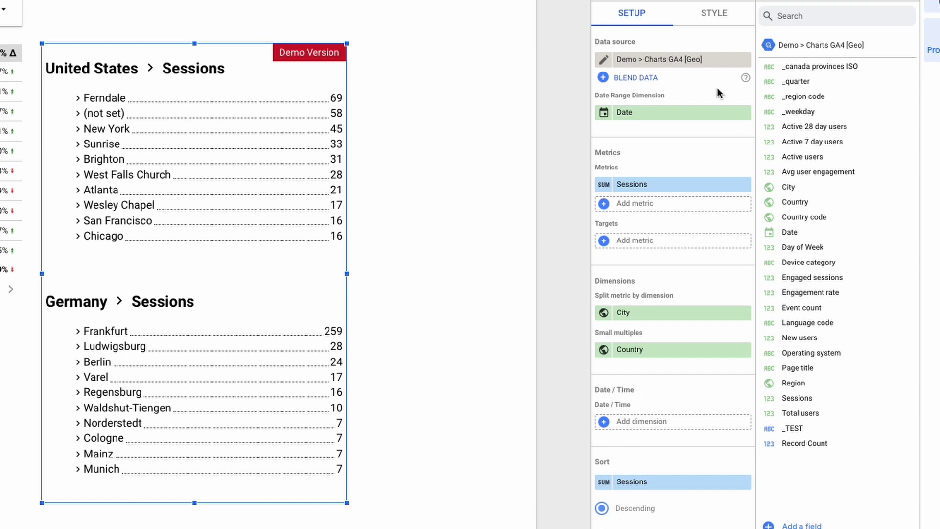
Step: Change the number of rows shown per list and fill the cards light grey
left_click(719, 18)
left_click(670, 387)
key("BackSpace")
key("BackSpace")
type("3")
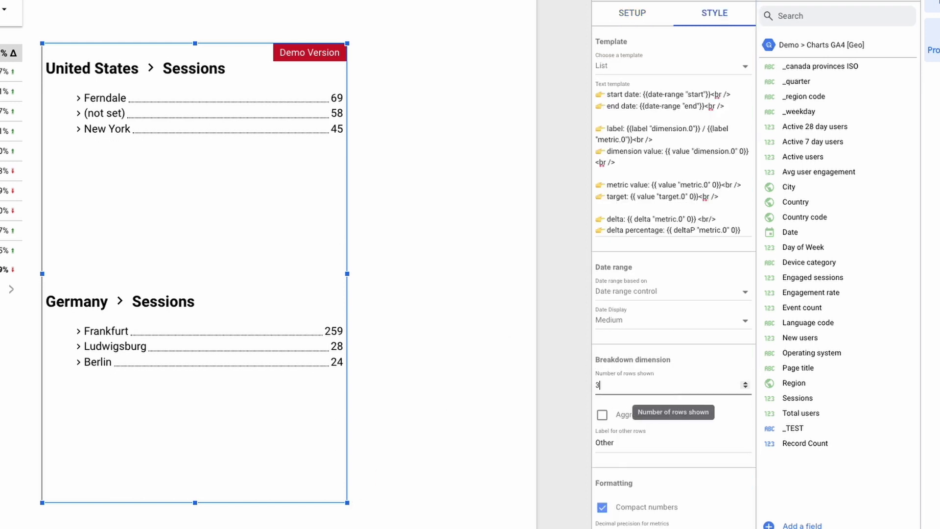
scroll(676, 399, "down", 10)
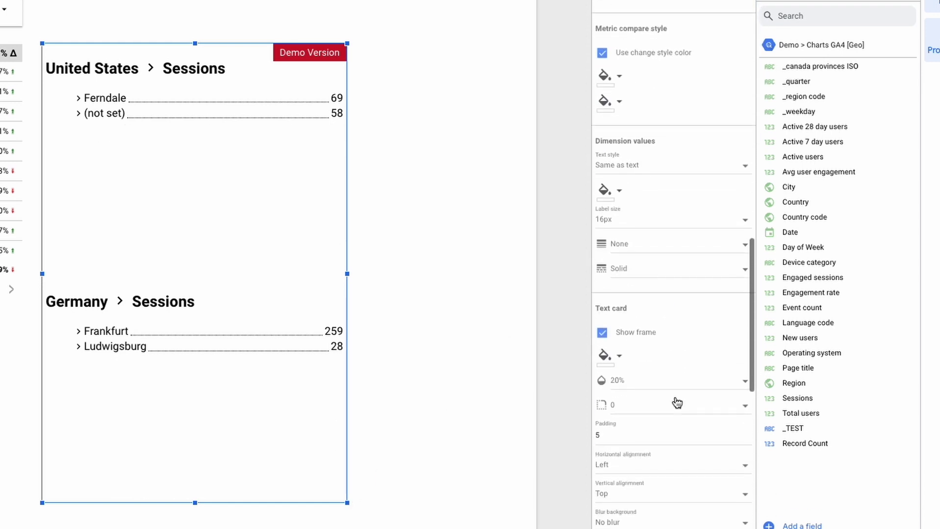
left_click(618, 278)
left_click(723, 319)
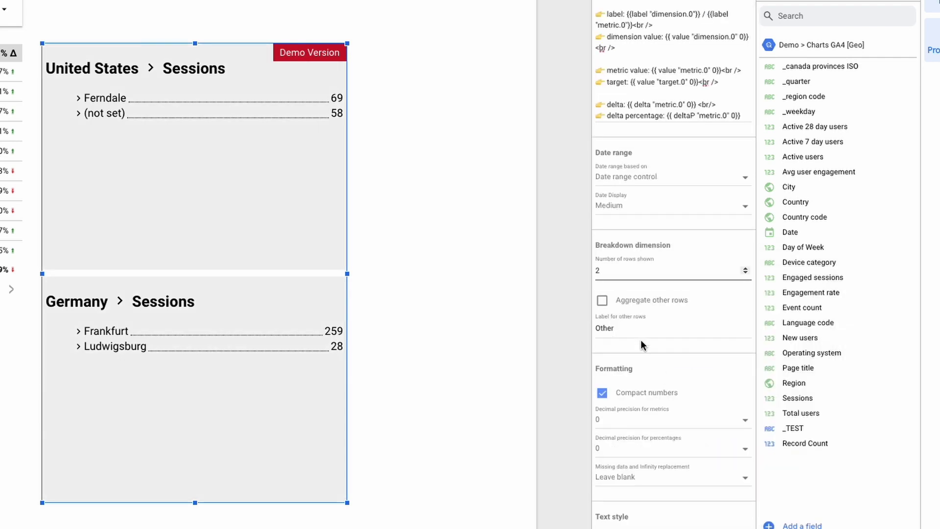
Step: Set card corner radius 5, padding 20 and vertical alignment Center
scroll(641, 337, "down", 2)
scroll(641, 338, "down", 15)
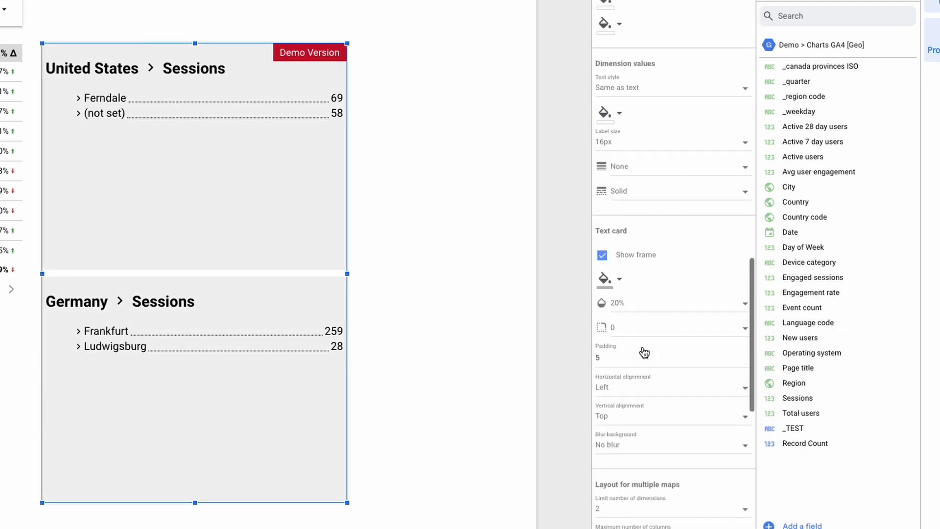
left_click(636, 42)
left_click(627, 211)
double_click(615, 75)
type("20")
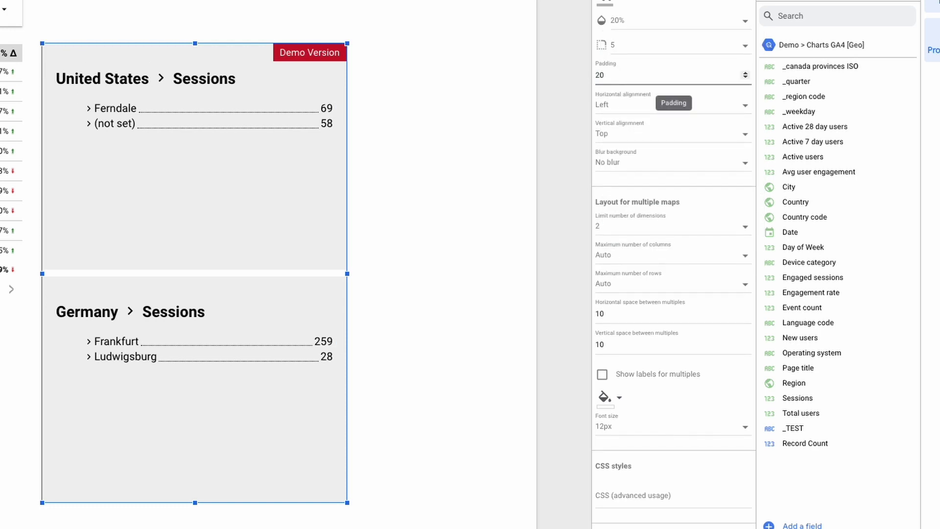
left_click(680, 133)
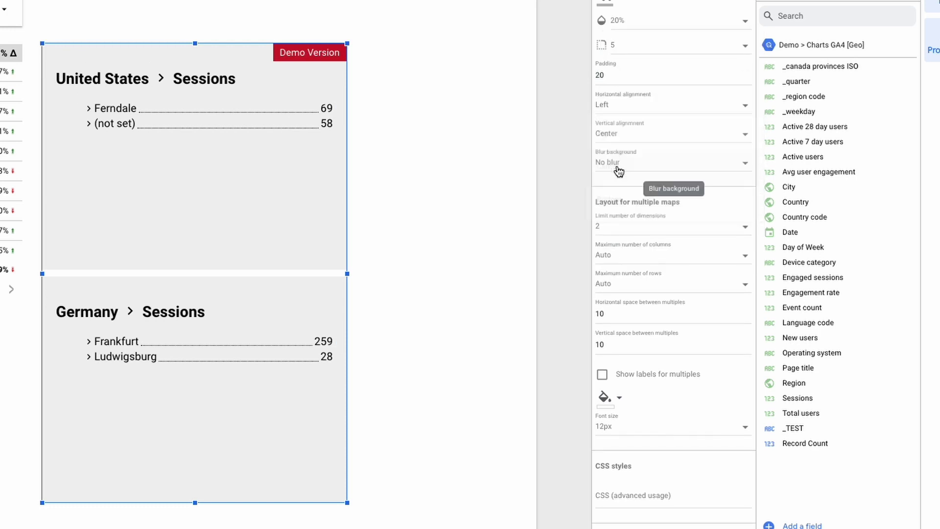
left_click(616, 167)
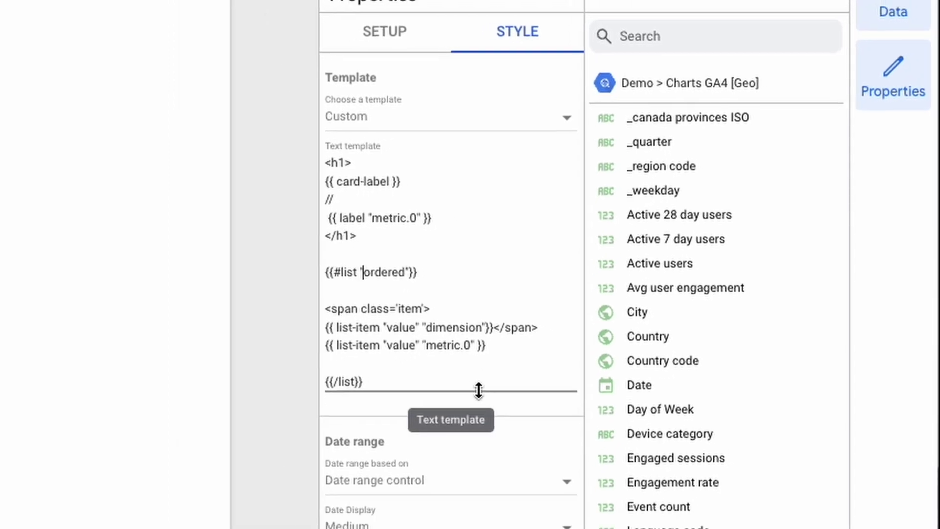
Step: Paste the CSS styling block into the chart's CSS (advanced usage) field
scroll(478, 390, "down", 15)
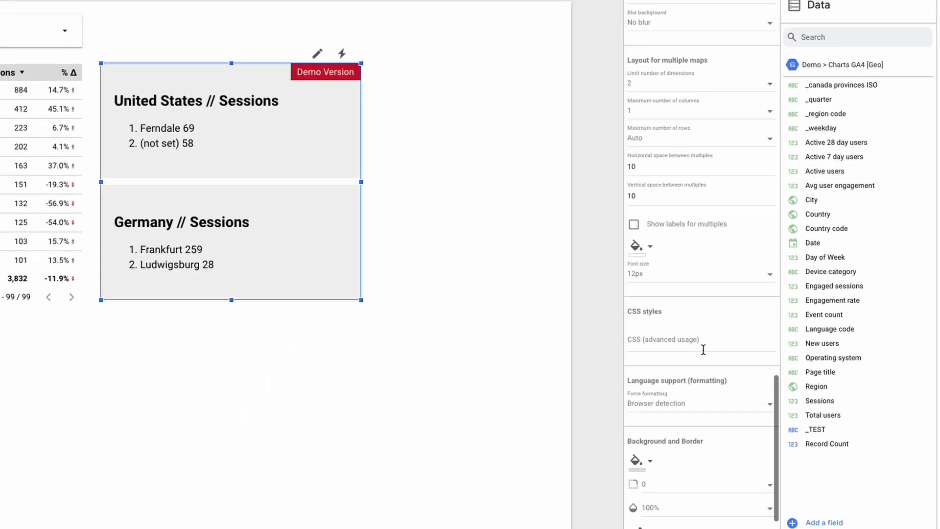
left_click(654, 332)
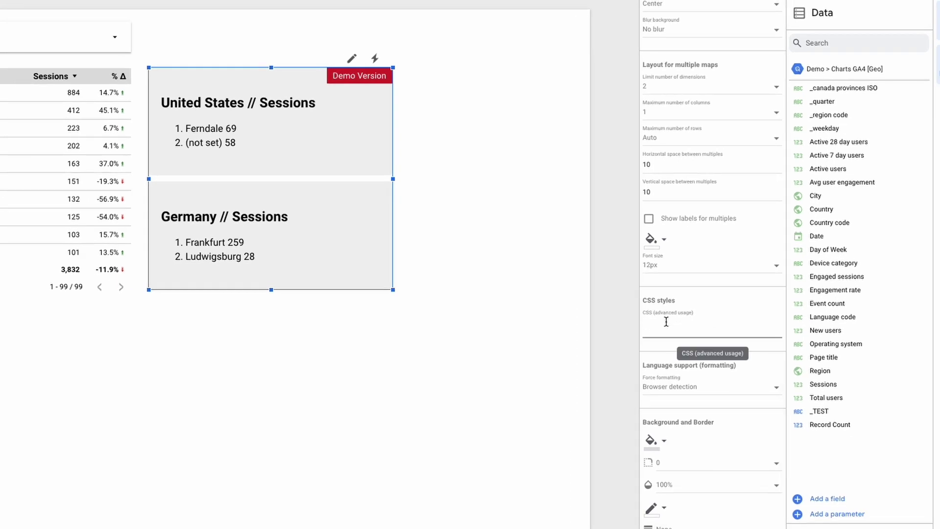
key("ctrl+v")
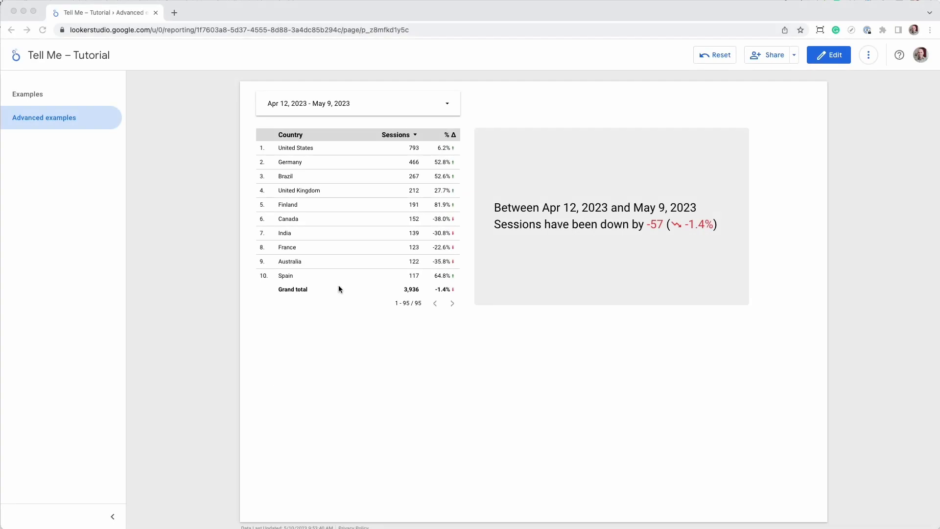
Step: Cross-filter the summary by selecting the United States row, then the Germany row
left_click(309, 148)
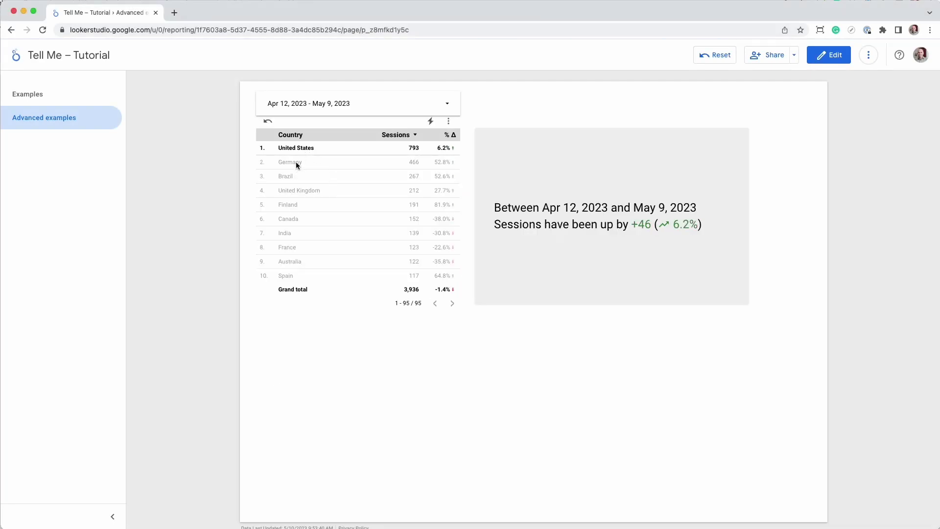
left_click(296, 161)
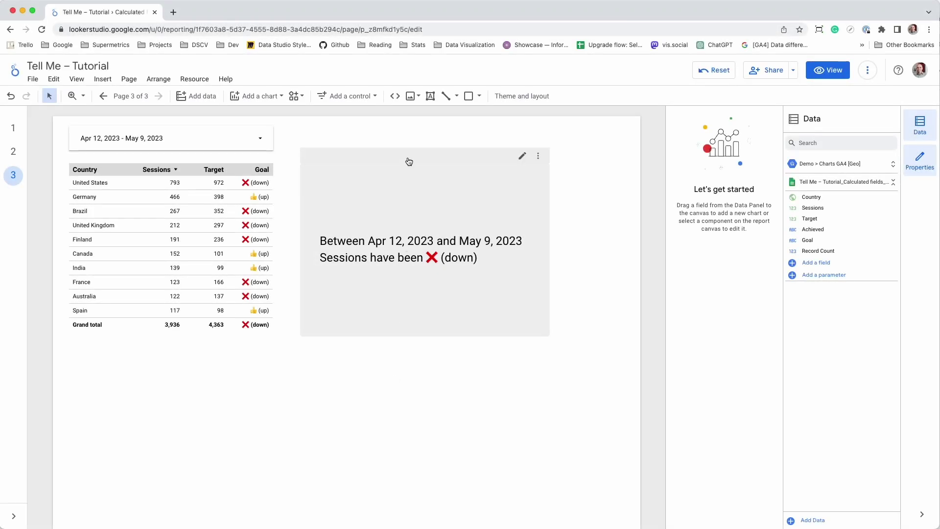
Step: Review the Goal field's IF formula, then view the summary chart's Sessions-plus-Goal text template
left_click(409, 162)
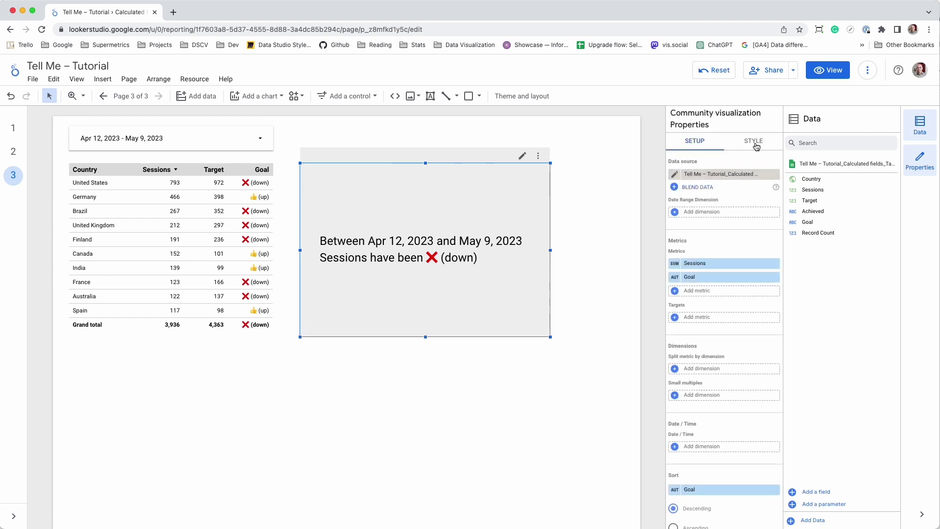
left_click(793, 223)
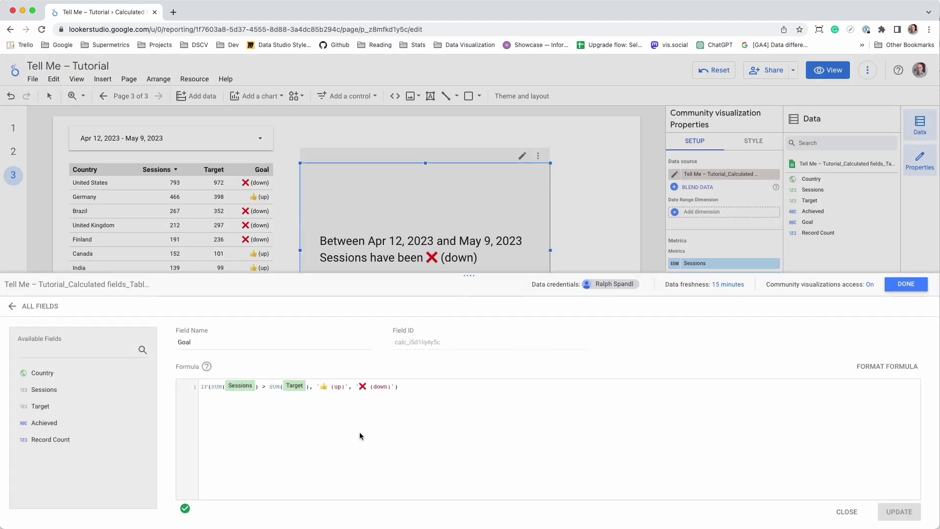
left_click(906, 284)
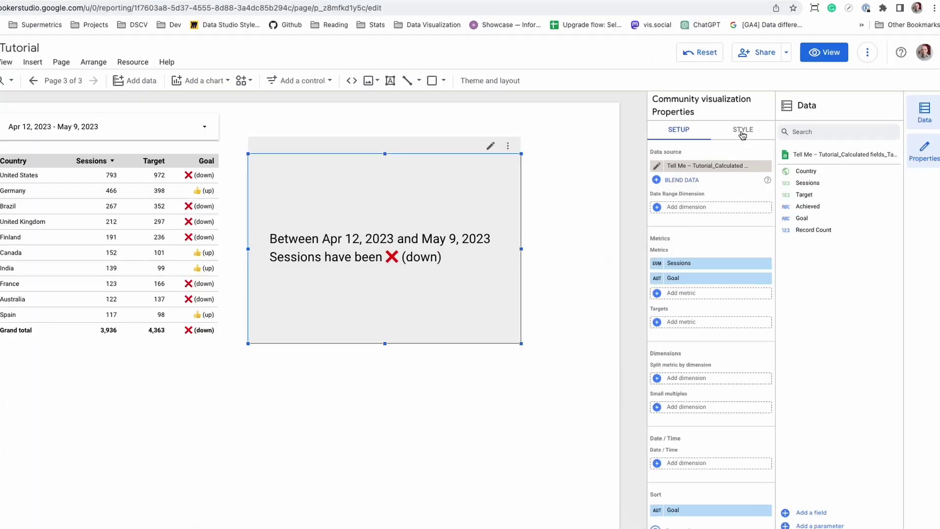
left_click(742, 132)
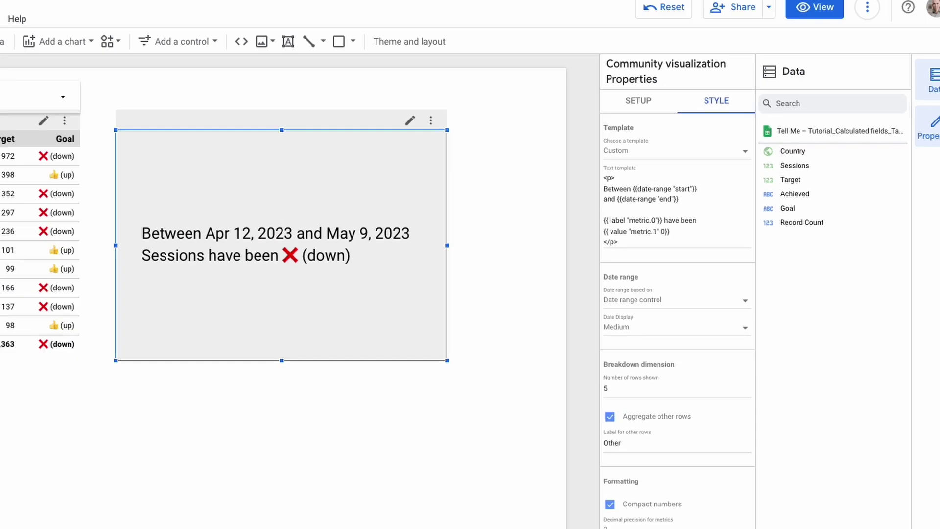
Step: Cross-filter the summary by Germany, Brazil, then Canada so it reads 'Sessions have been 👍 (up)'
left_click(91, 199)
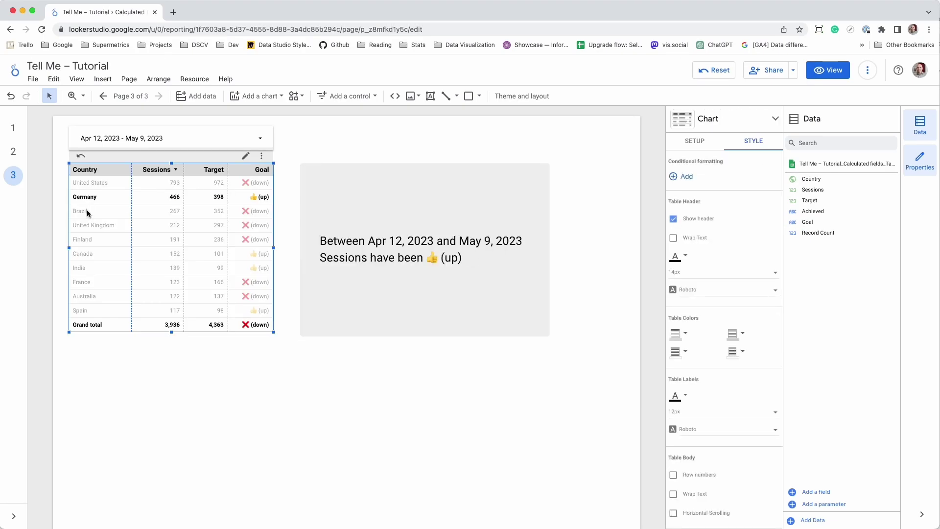
left_click(74, 214)
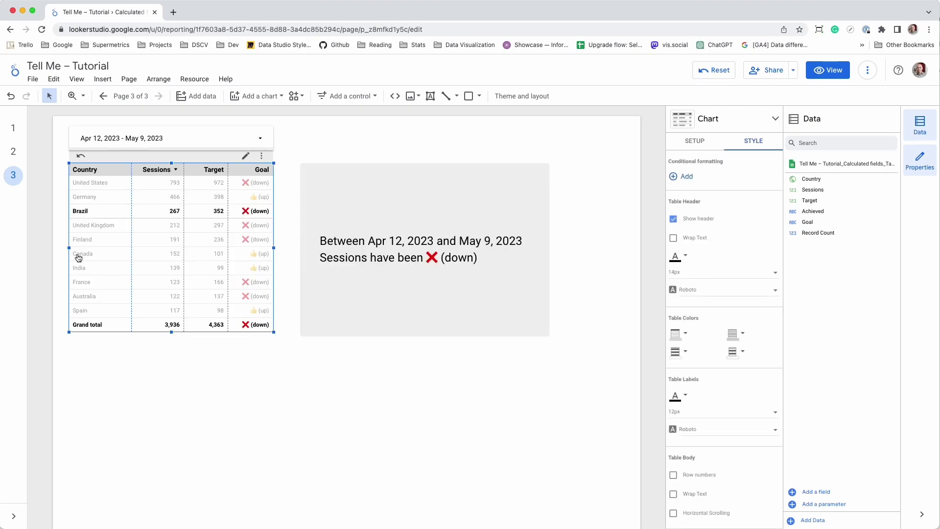
left_click(77, 256)
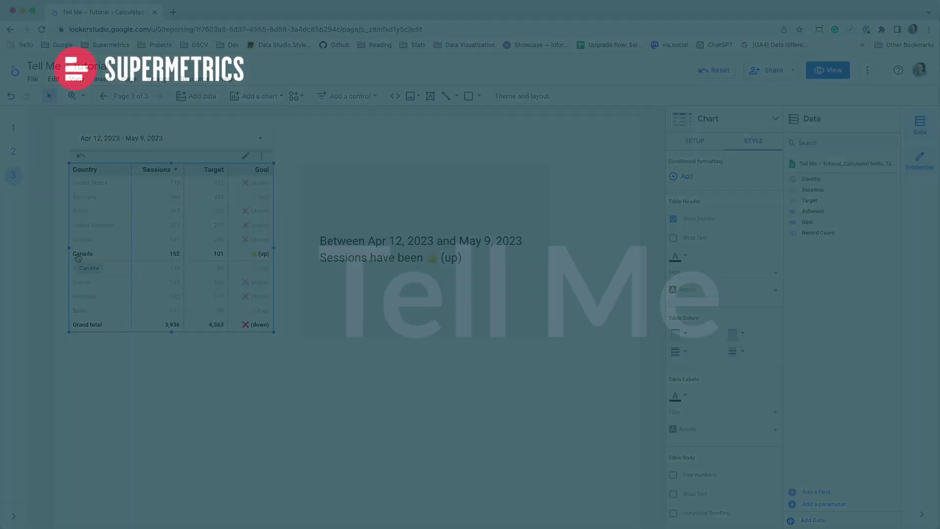